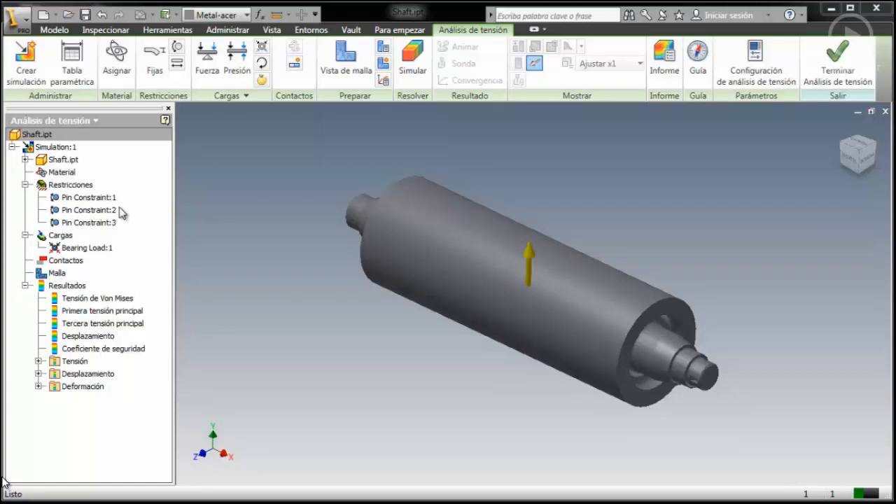
# - Check the simulation properties of Simulation:1, including its static analysis and rigid body mode settings, without changing anything
pyautogui.click(59, 148)
pyautogui.rightClick(60, 149)
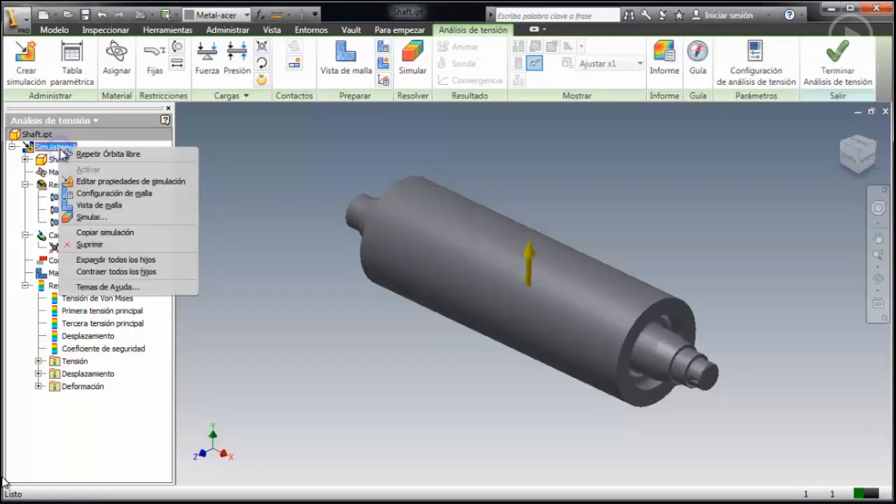
pyautogui.click(83, 183)
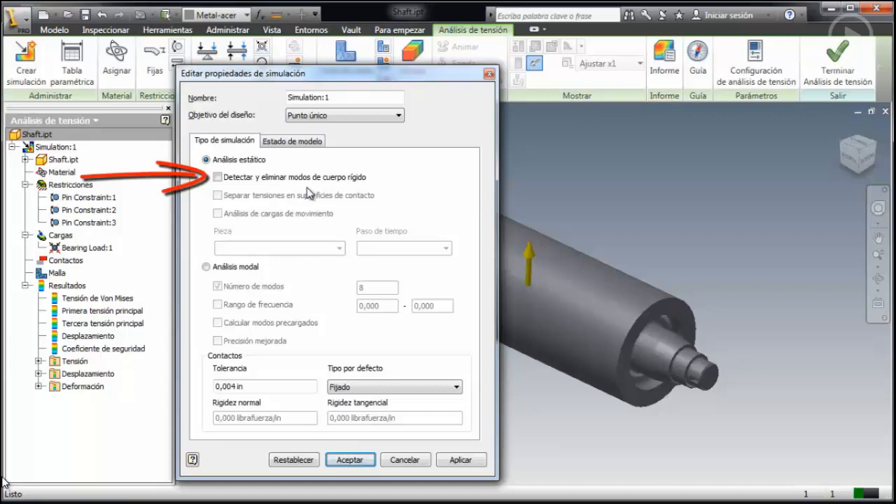
pyautogui.click(406, 462)
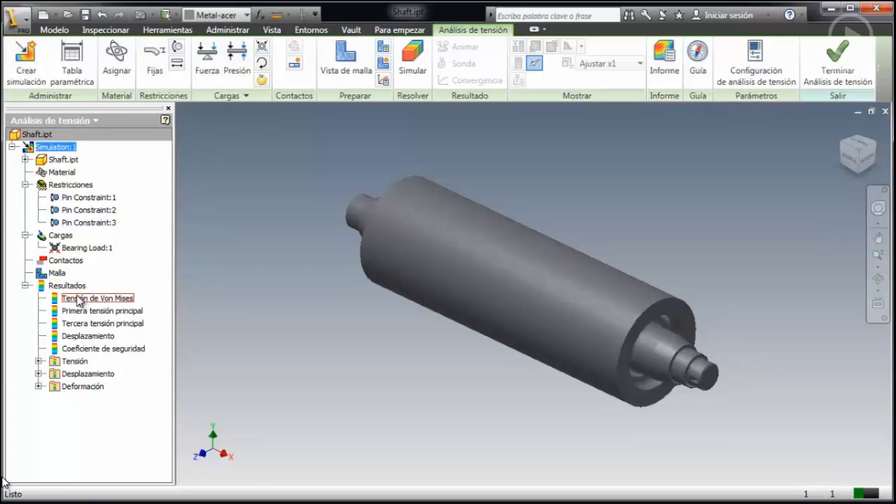
# - Display the Von Mises stress of Simulation:1 with the maximum value marker and inspect the stepped shaft end around it
pyautogui.doubleClick(79, 300)
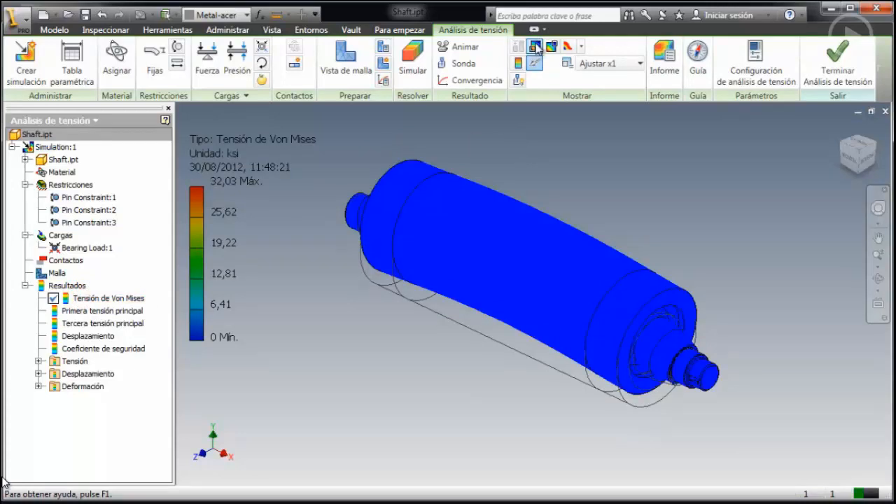
pyautogui.click(535, 46)
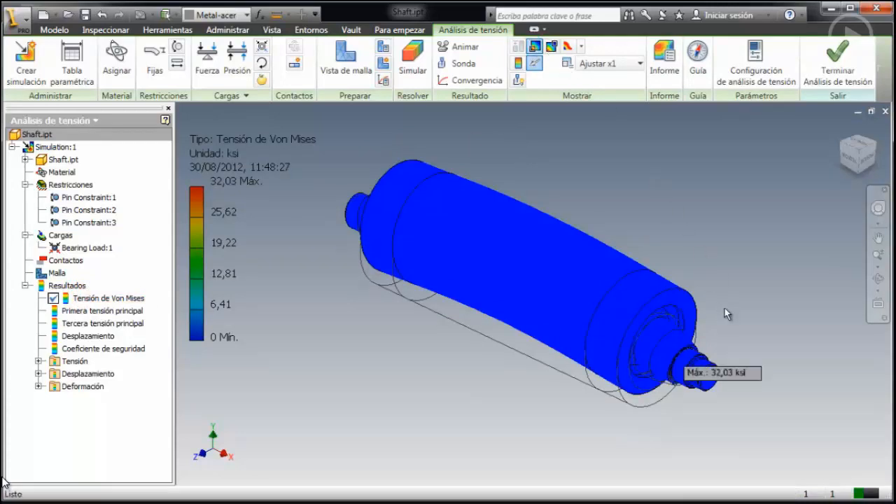
pyautogui.scroll(-3, 726, 338)
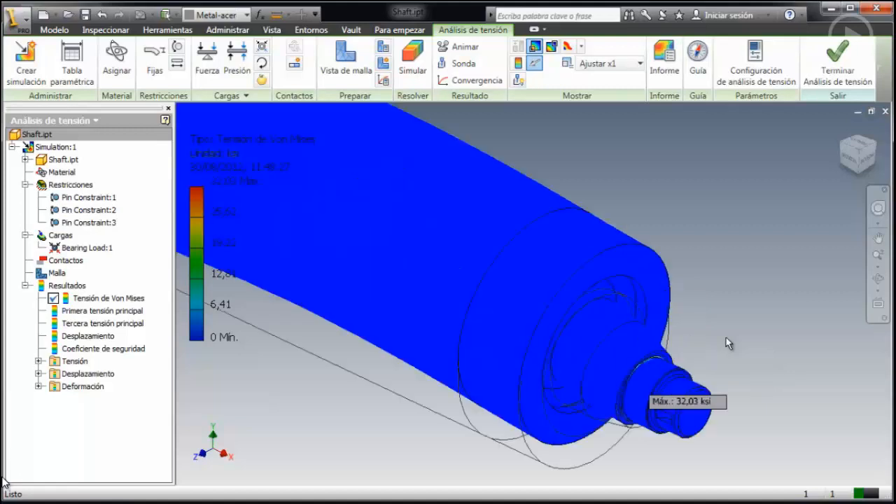
pyautogui.scroll(-2, 725, 337)
pyautogui.press('F2')
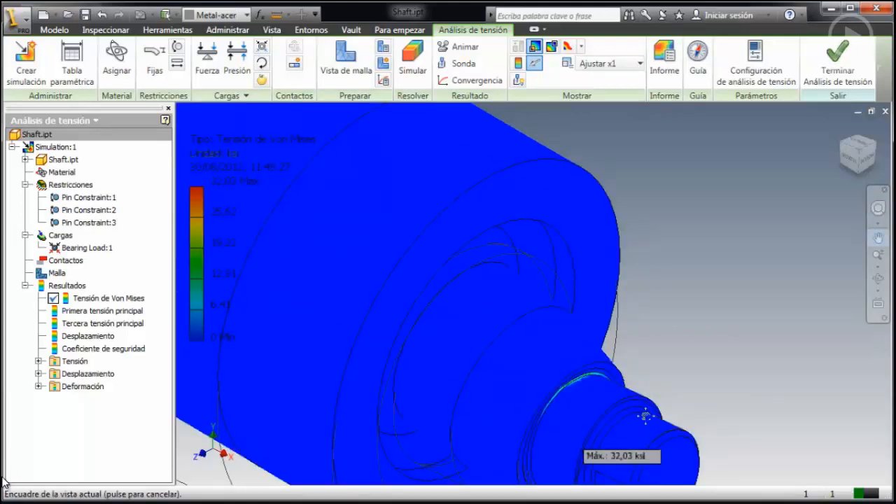
pyautogui.moveTo(661, 399); pyautogui.dragTo(593, 368)
pyautogui.press('Escape')
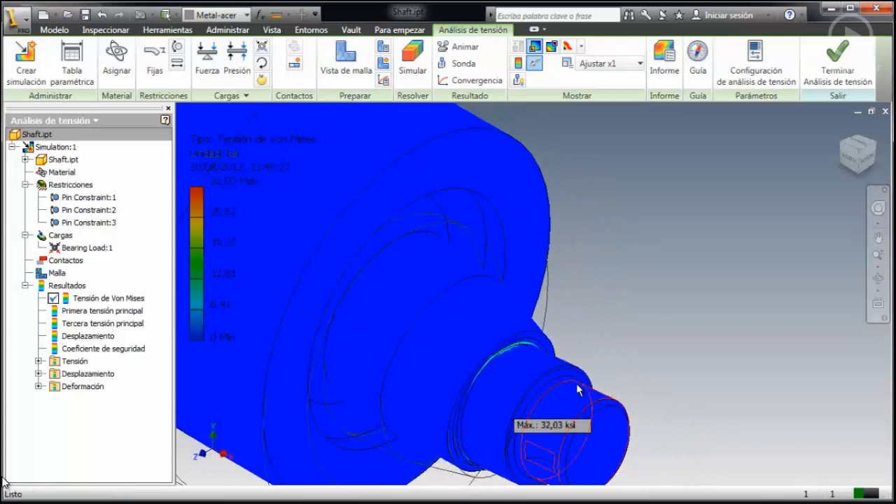
# - Examine the deformed Von Mises shape of the whole shaft from the front
pyautogui.click(849, 161)
pyautogui.click(879, 258)
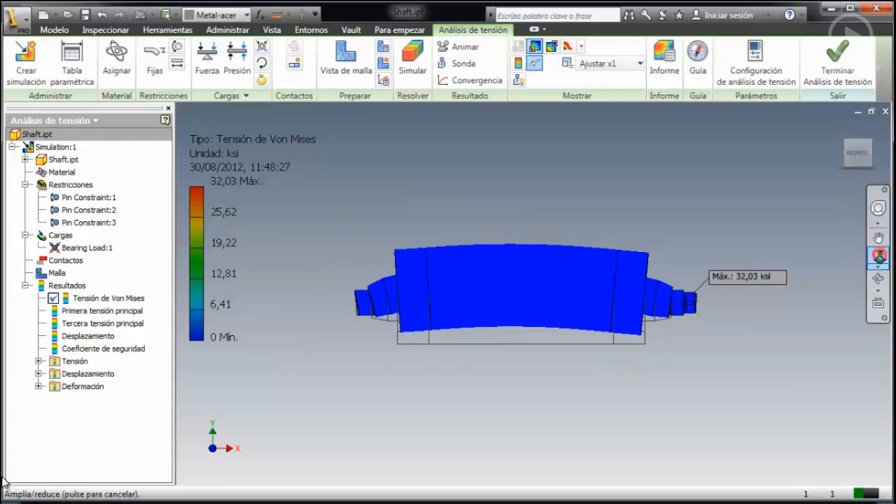
pyautogui.moveTo(679, 294); pyautogui.dragTo(742, 315)
pyautogui.click(879, 256)
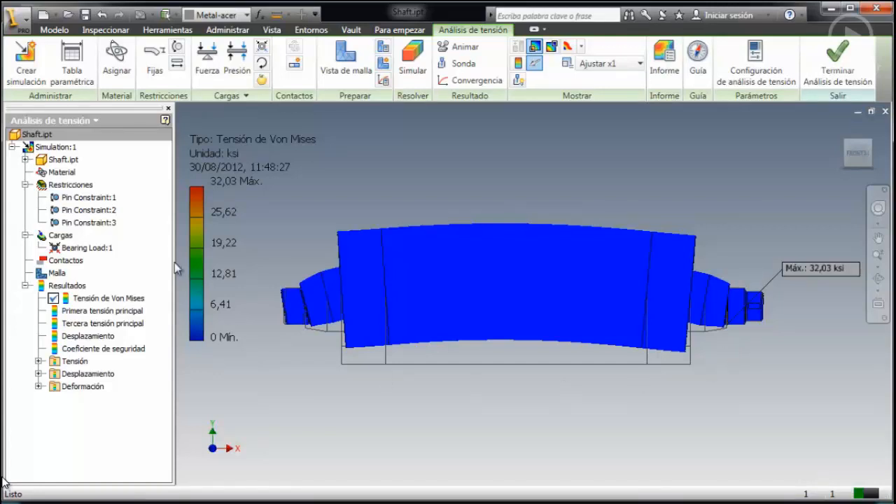
# - Create a copy of Simulation:1
pyautogui.click(56, 147)
pyautogui.rightClick(56, 148)
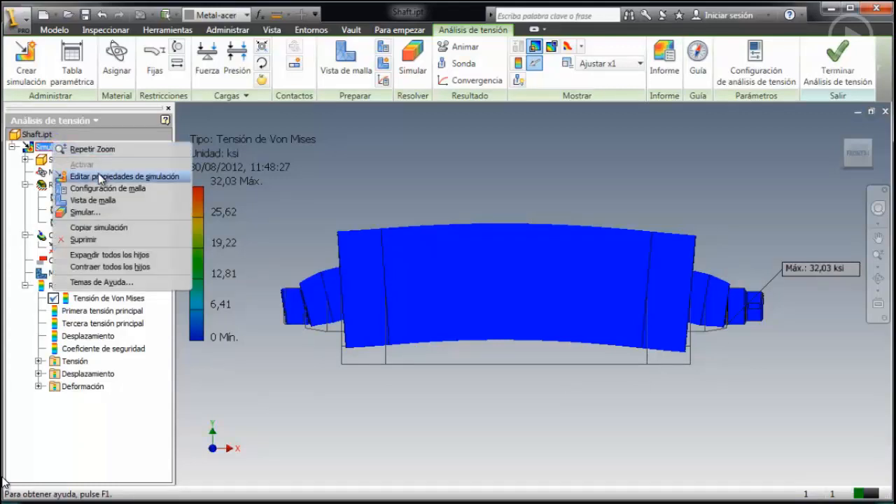
pyautogui.click(105, 227)
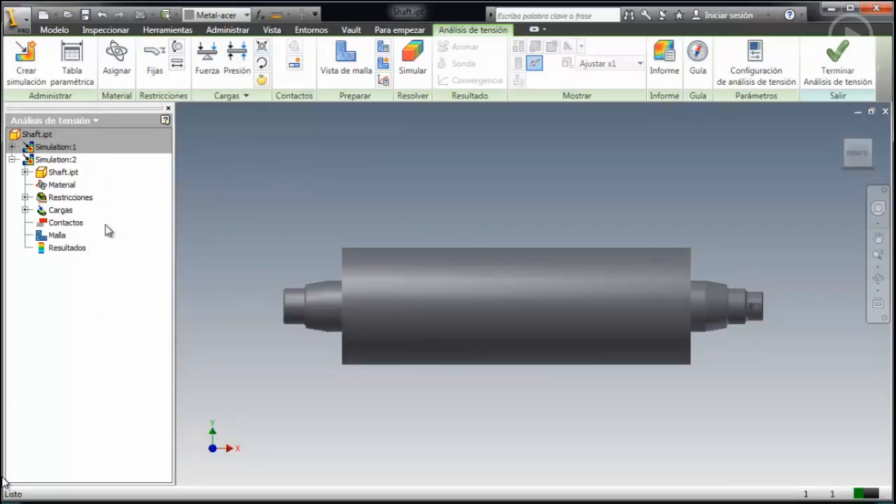
# - Enable detecting and eliminating rigid body modes in the static analysis properties of Simulation:2
pyautogui.rightClick(65, 159)
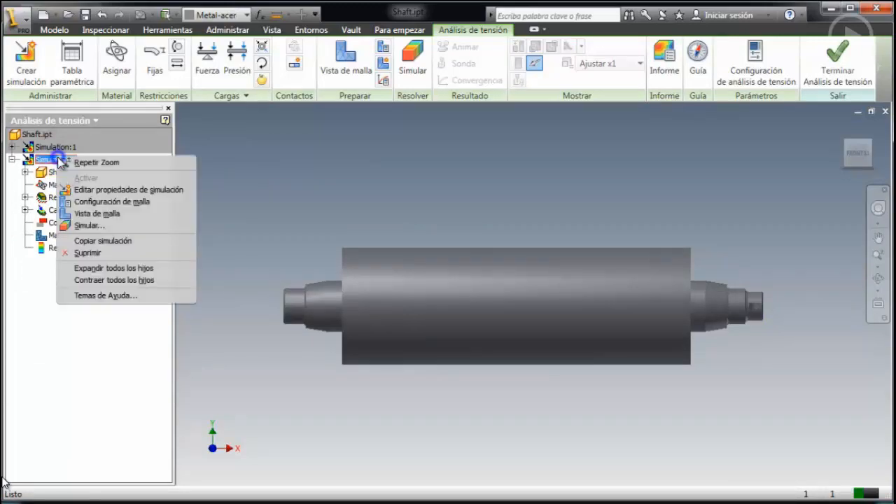
pyautogui.click(140, 189)
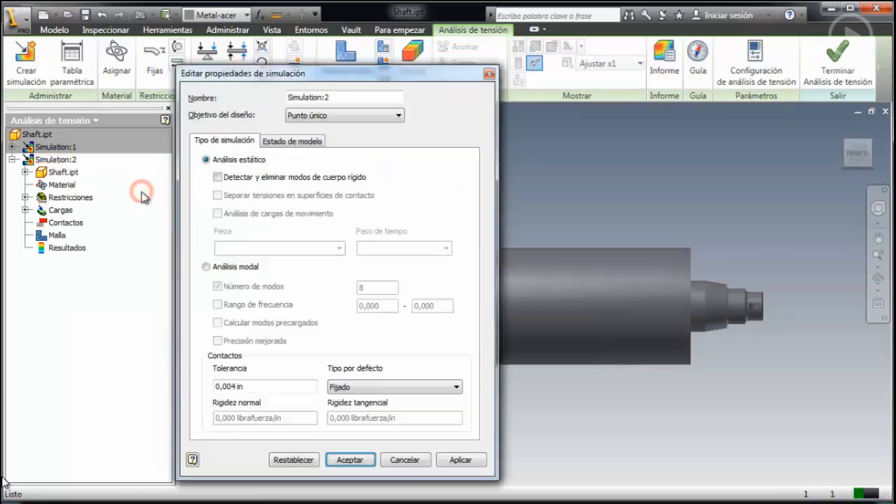
pyautogui.click(217, 177)
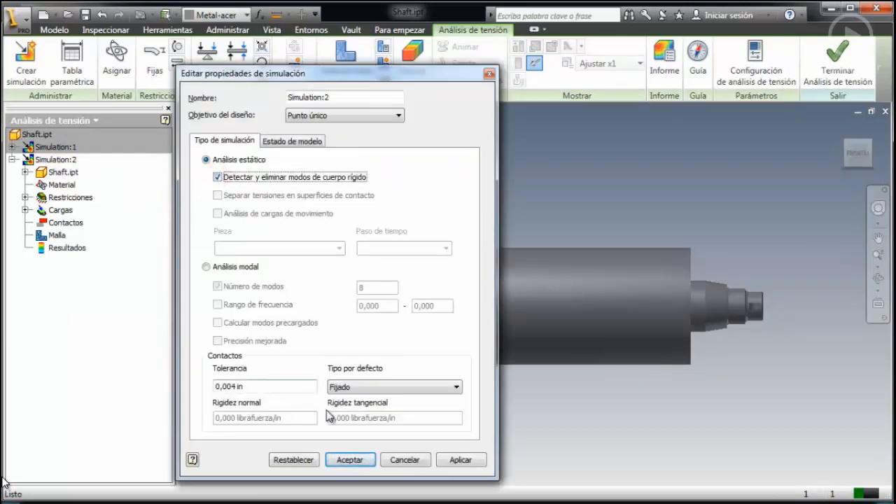
pyautogui.click(349, 459)
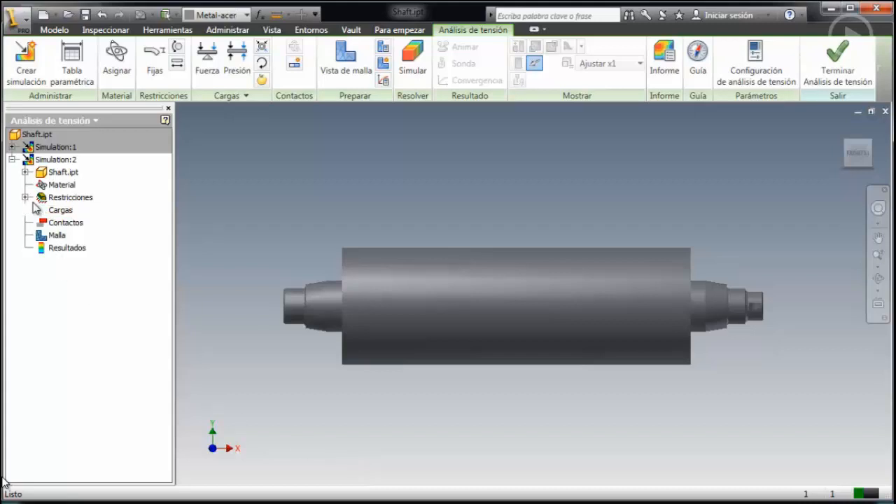
# - Delete all three pin constraints from Simulation:2
pyautogui.click(25, 197)
pyautogui.click(74, 212)
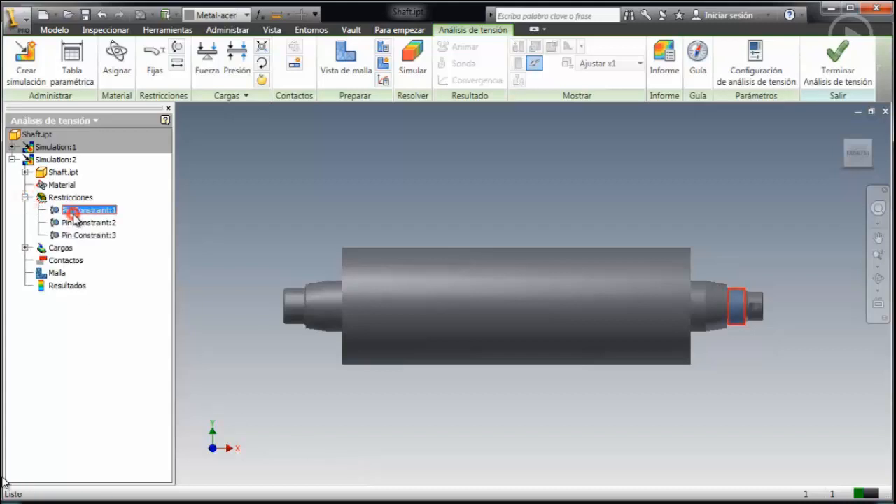
pyautogui.keyDown('shift'); pyautogui.click(75, 235); pyautogui.keyUp('shift')
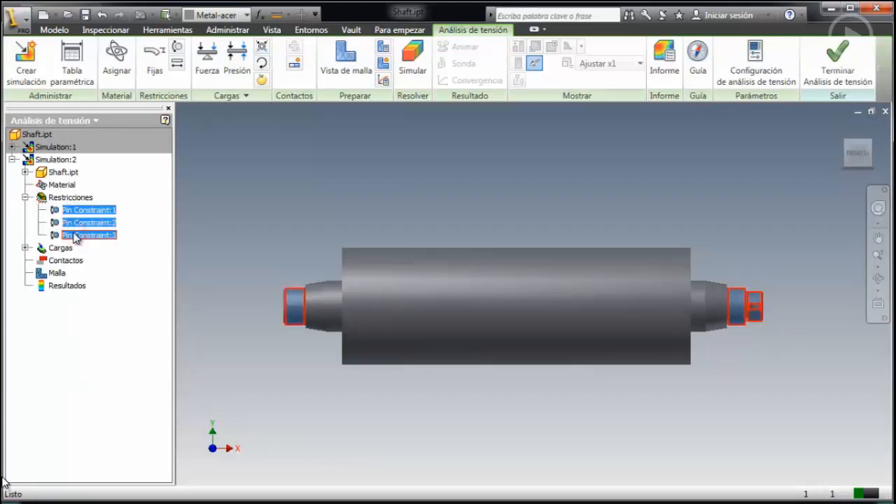
pyautogui.rightClick(75, 235)
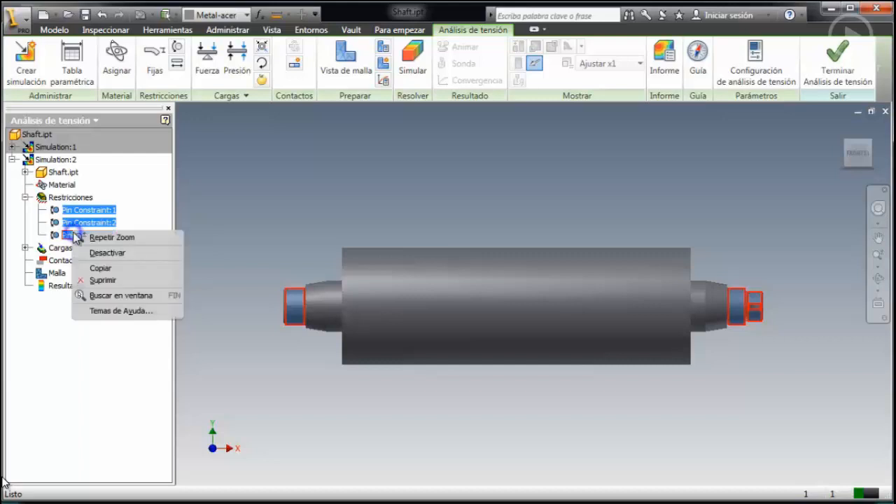
pyautogui.click(103, 280)
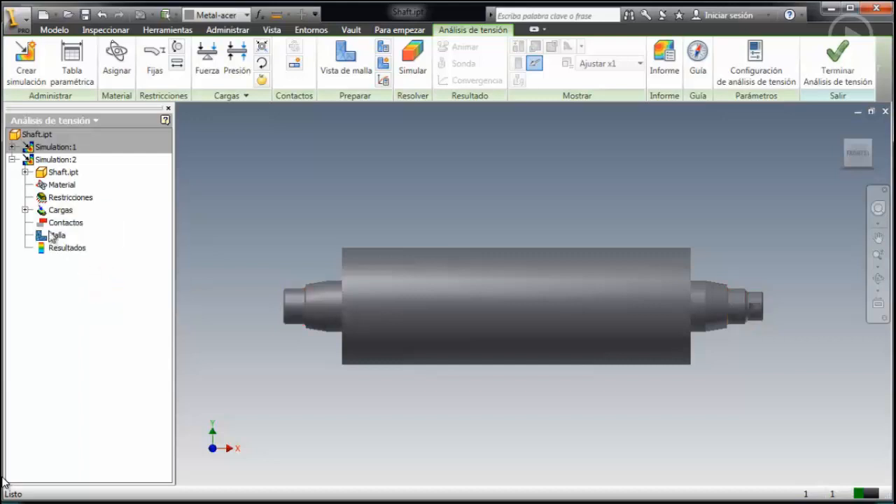
# - Add two bearing loads using vector components with Fy of -1000 lbf, one on the bearing journal at each end of the shaft
pyautogui.click(26, 210)
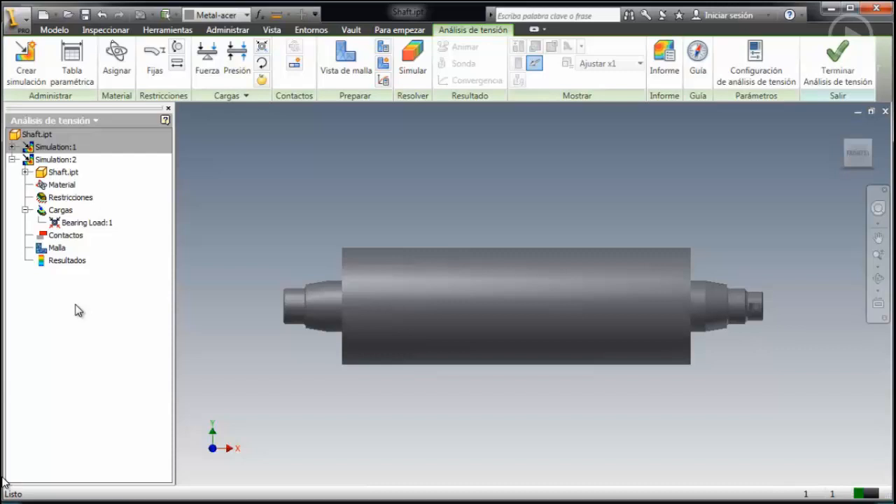
pyautogui.click(263, 47)
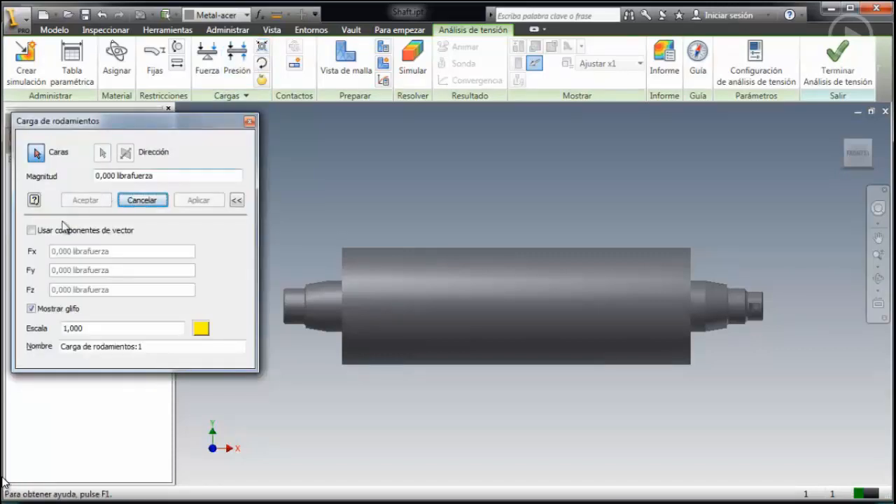
pyautogui.click(30, 231)
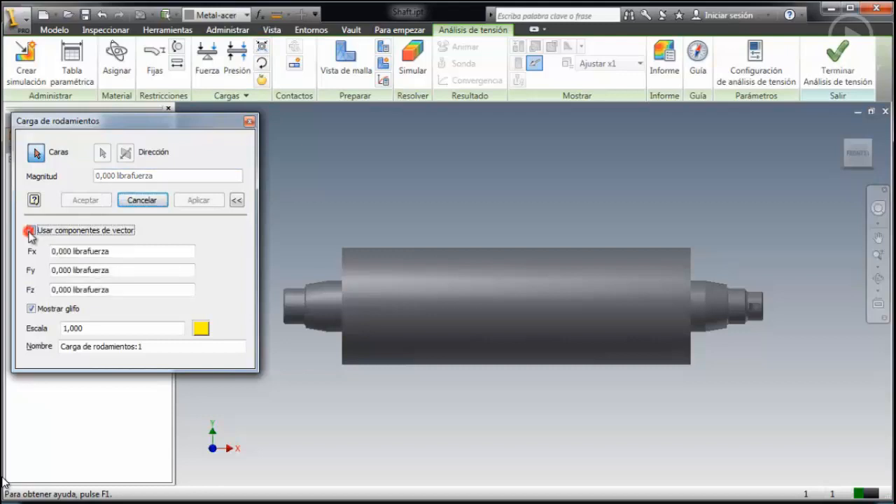
pyautogui.click(116, 271)
pyautogui.write('-1000')
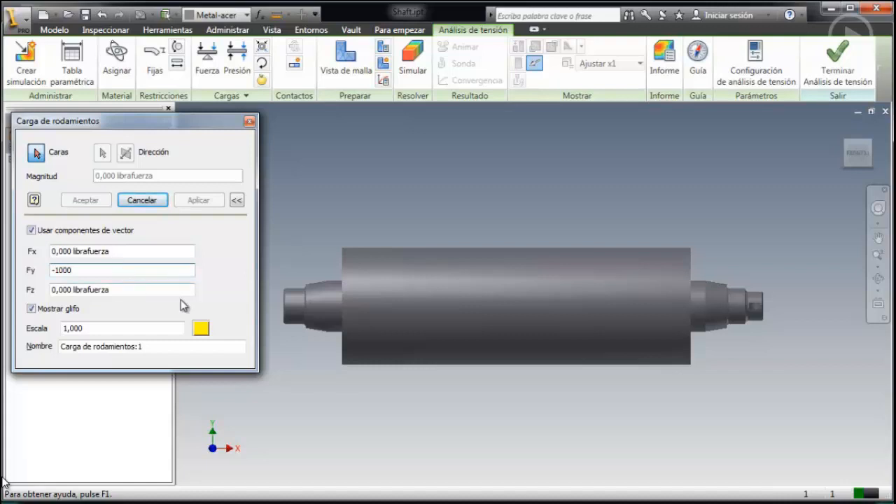
pyautogui.click(293, 308)
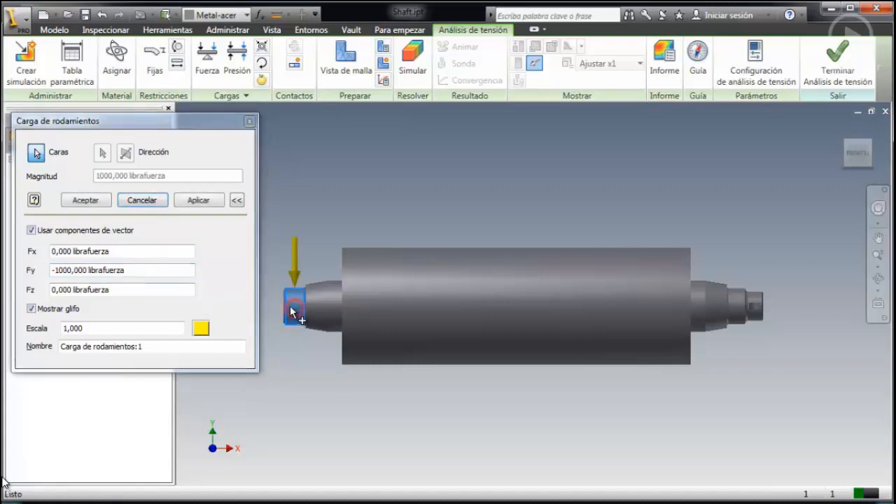
pyautogui.click(199, 200)
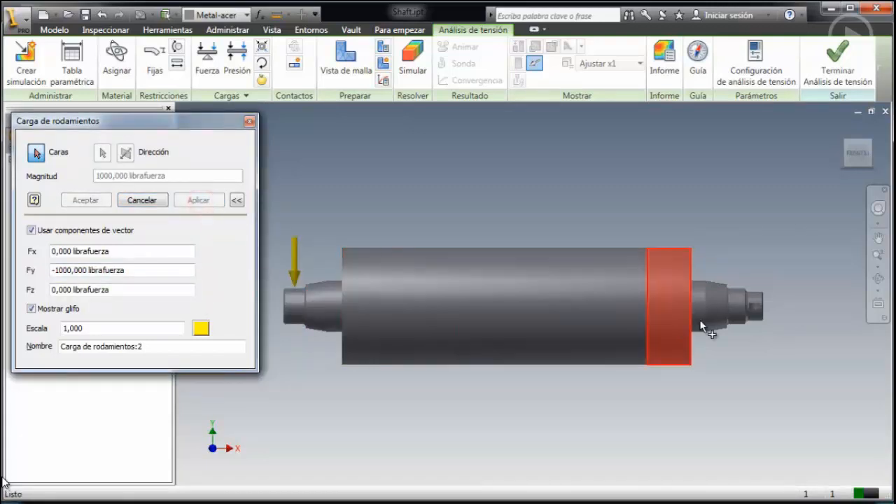
pyautogui.click(738, 311)
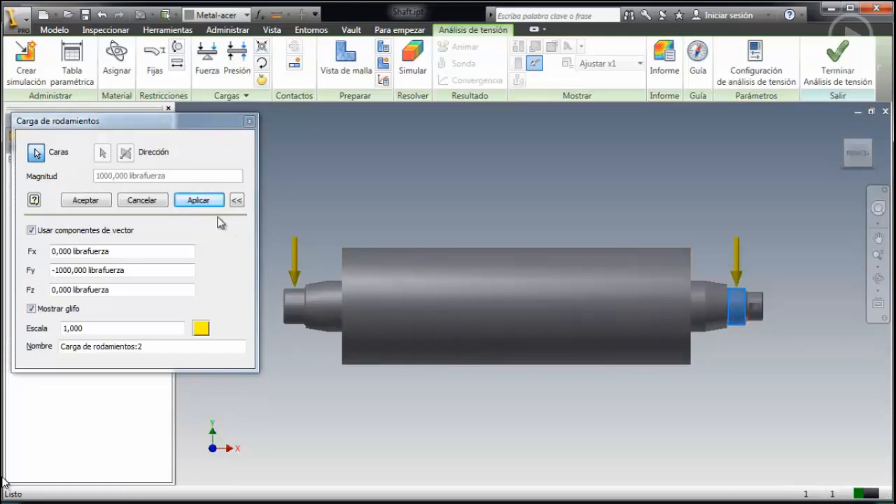
pyautogui.click(87, 205)
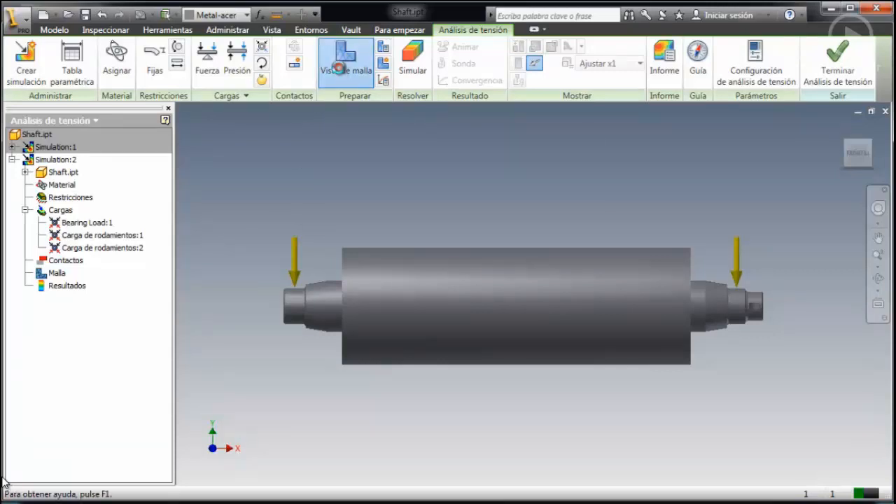
# - Preview the shaft's mesh, hide it again, and run Simulation:2
pyautogui.click(339, 68)
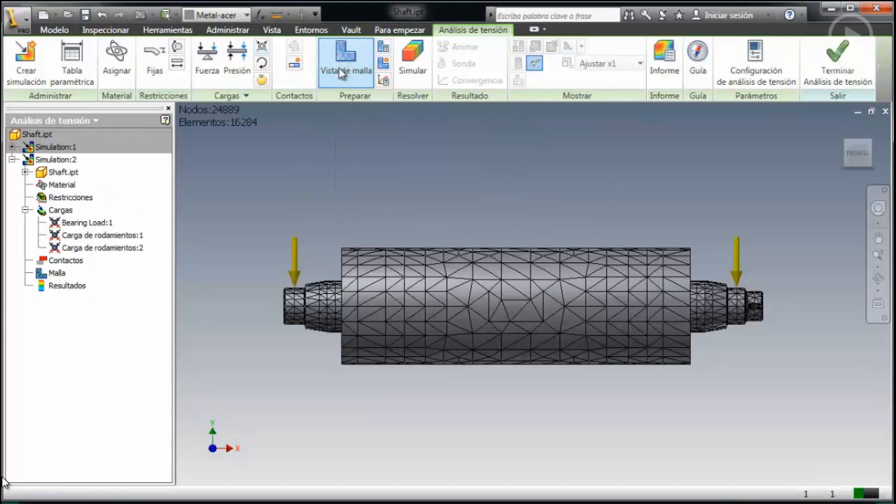
pyautogui.click(341, 74)
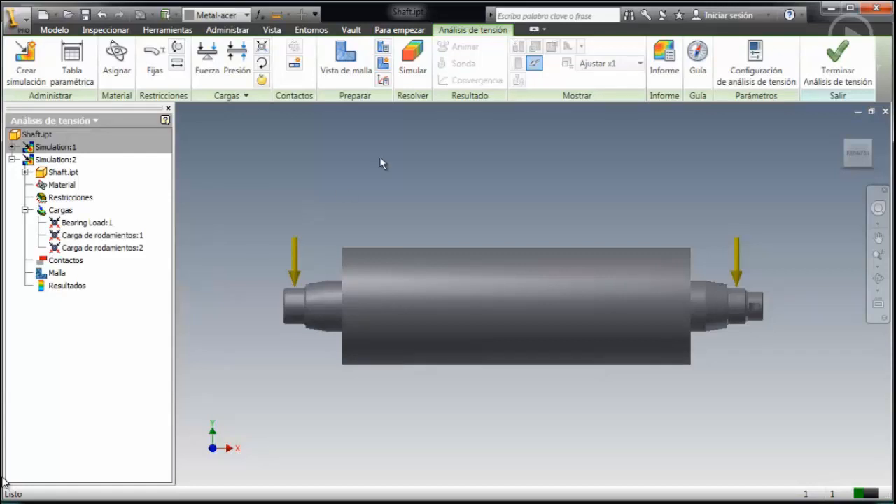
pyautogui.click(413, 56)
pyautogui.click(361, 241)
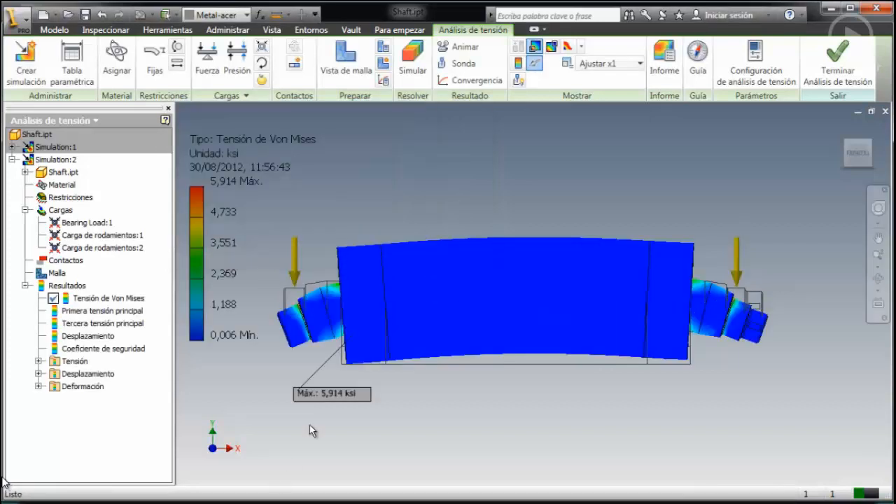
# - Reposition the maximum stress label and inspect the Von Mises stress around the shaft's end journal in a rotated close-up
pyautogui.click(310, 393)
pyautogui.moveTo(276, 402); pyautogui.dragTo(269, 407)
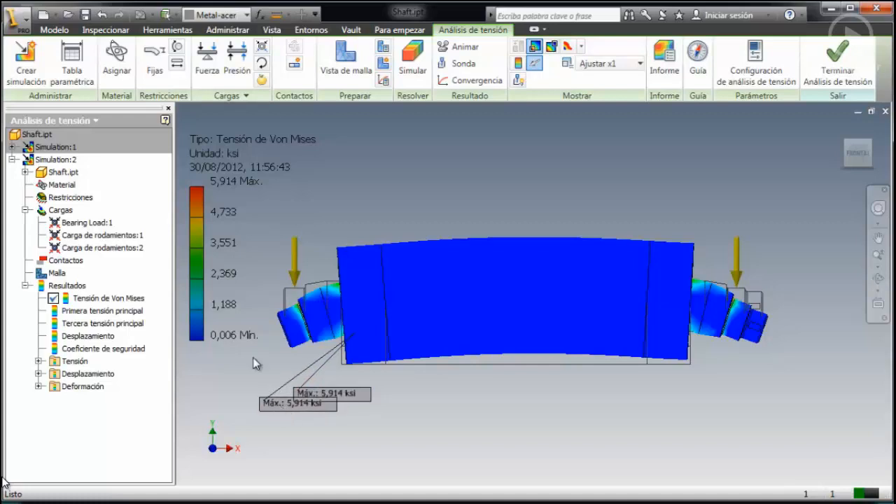
pyautogui.middleClick(254, 358)
pyautogui.moveTo(281, 331); pyautogui.dragTo(335, 351)
pyautogui.press('F4')
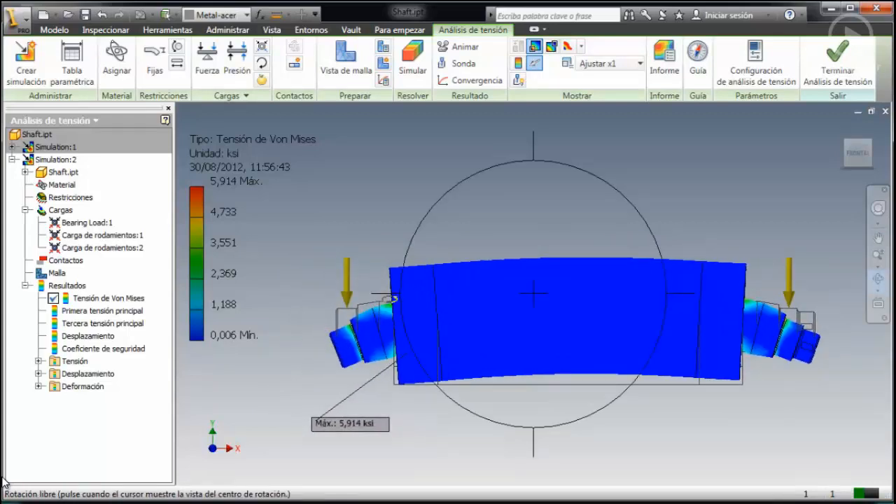
pyautogui.moveTo(408, 273); pyautogui.dragTo(532, 428)
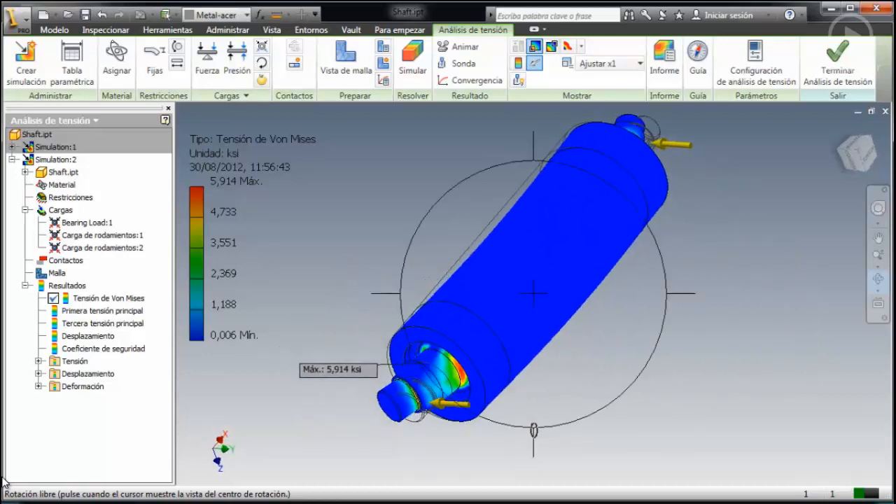
pyautogui.press('Escape')
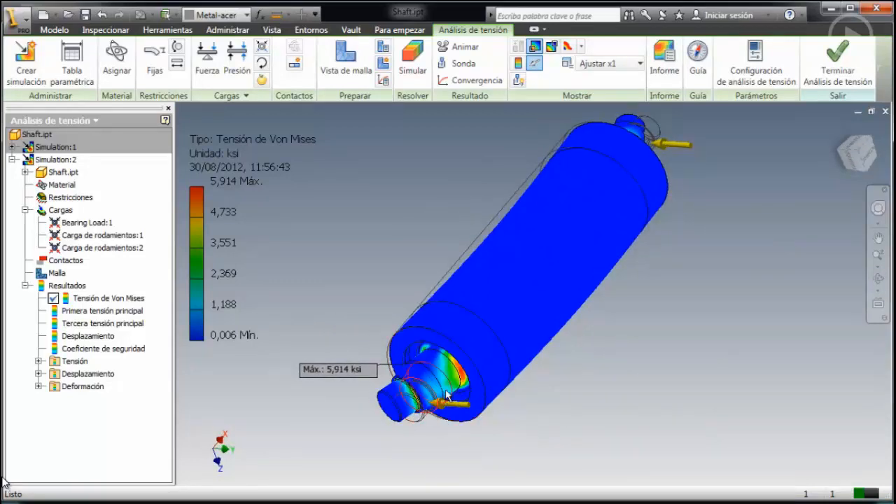
pyautogui.scroll(2, 447, 395)
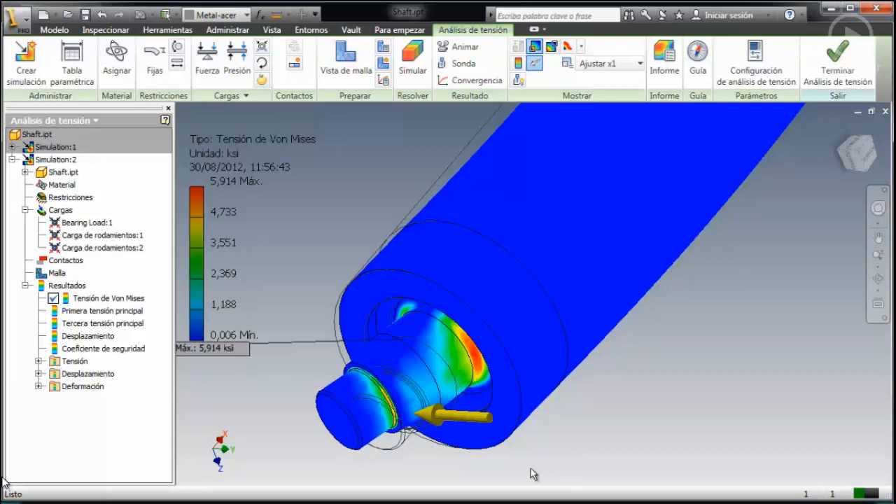
# - Display the displacement result, move its maximum value label beside the shaft end, and view the whole shaft from the home orientation
pyautogui.click(95, 337)
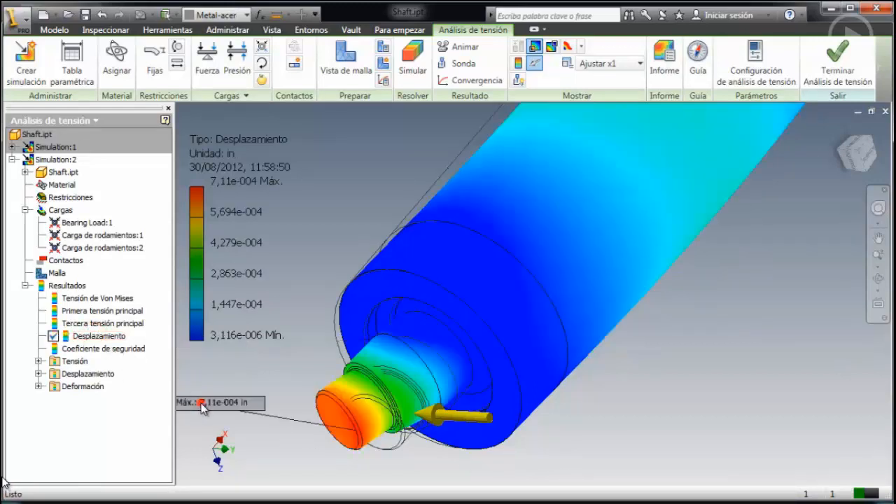
pyautogui.moveTo(201, 405); pyautogui.dragTo(257, 387)
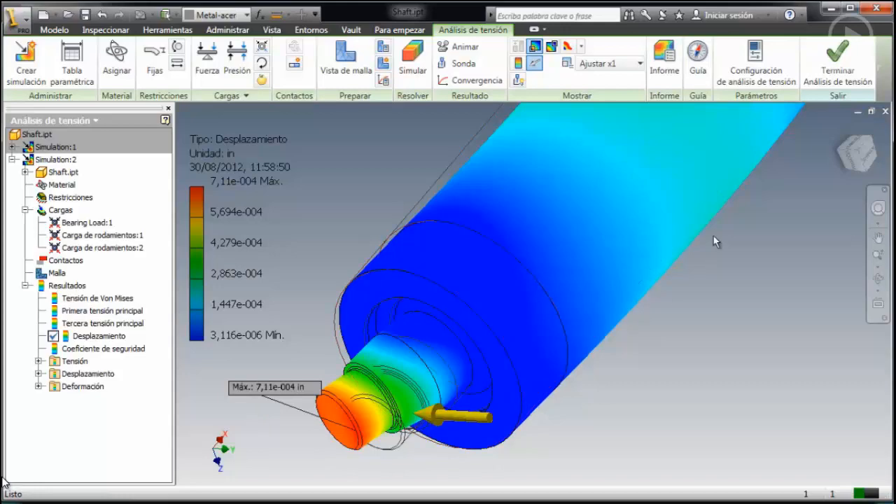
pyautogui.click(842, 128)
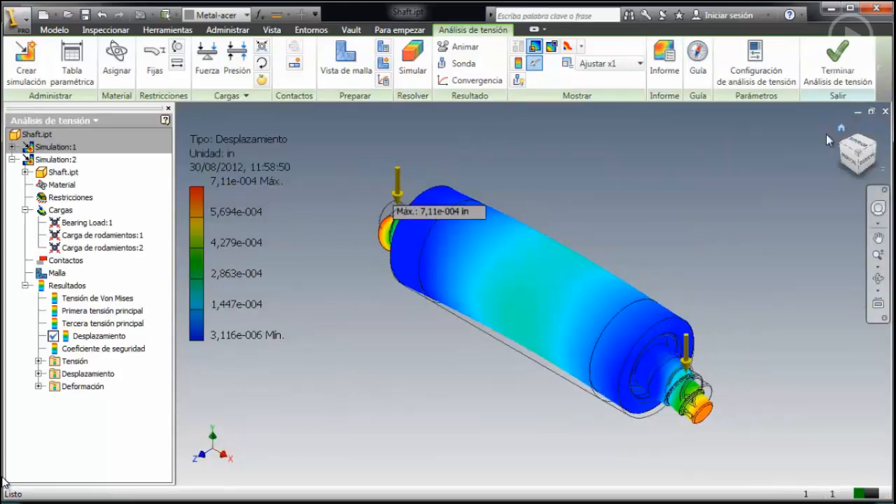